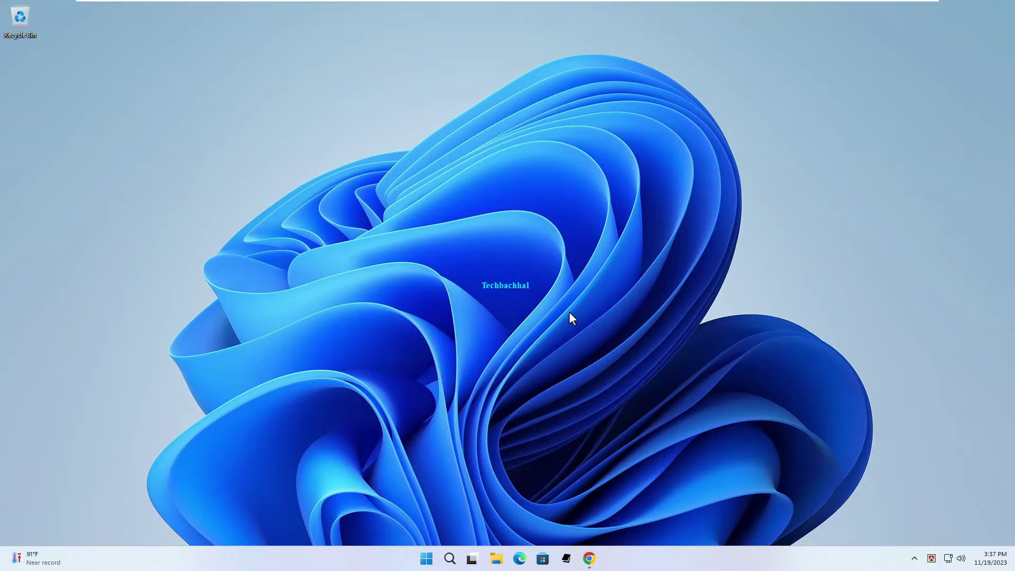
Step: Launch Windows Settings from the Start button's Win+X menu
{"action": "right_click", "coordinate": [433, 560]}
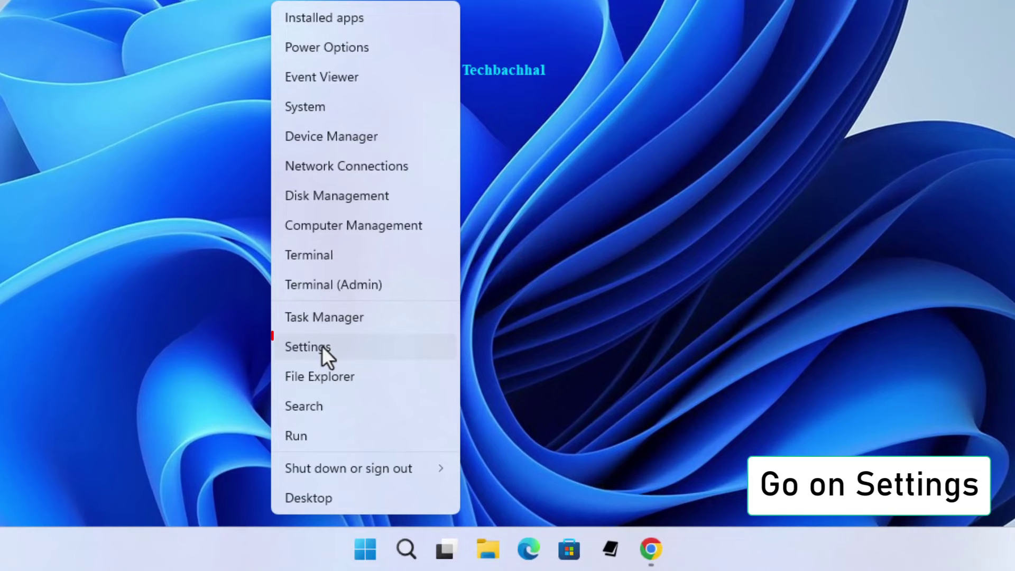
{"action": "left_click", "coordinate": [350, 346]}
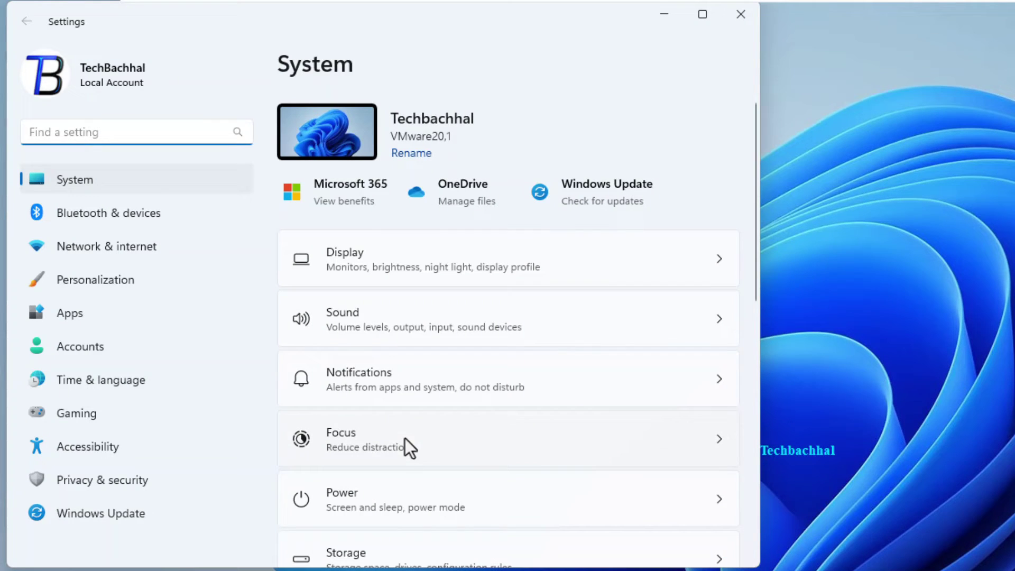
Step: Check for Windows updates, close Settings, and launch Device Manager from the Win+X menu
{"action": "left_click", "coordinate": [90, 516]}
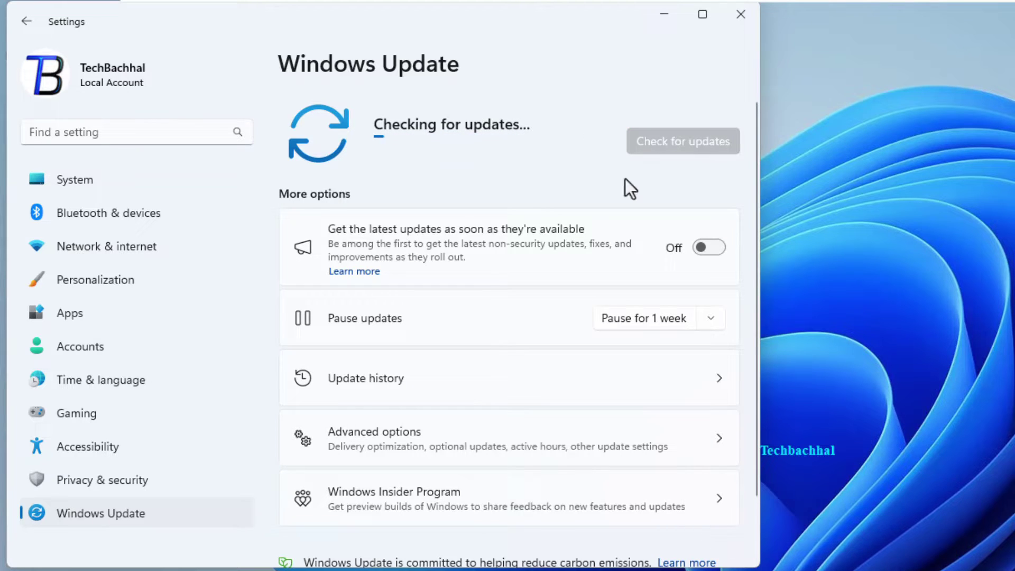
{"action": "left_click", "coordinate": [742, 14]}
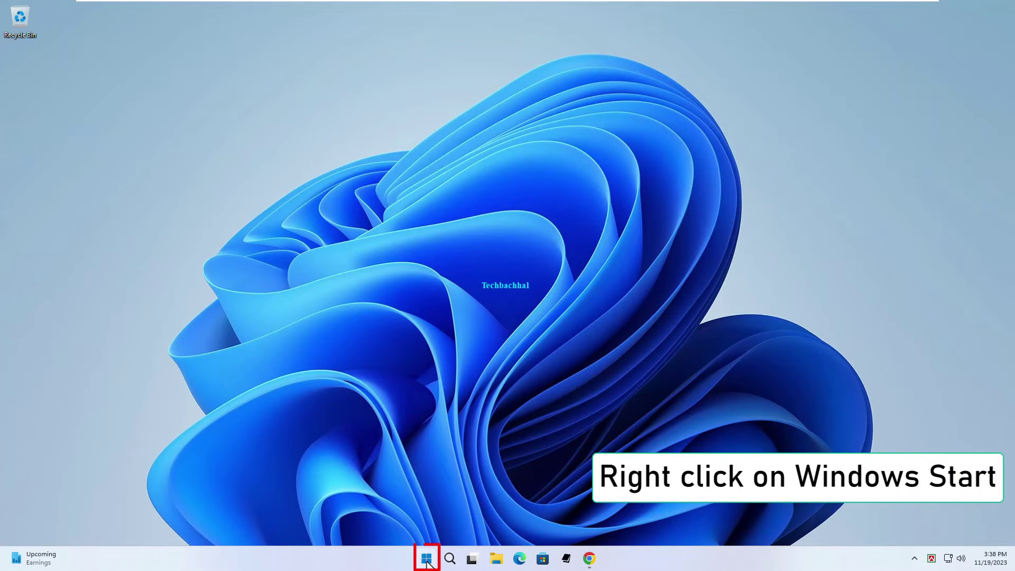
{"action": "right_click", "coordinate": [427, 562]}
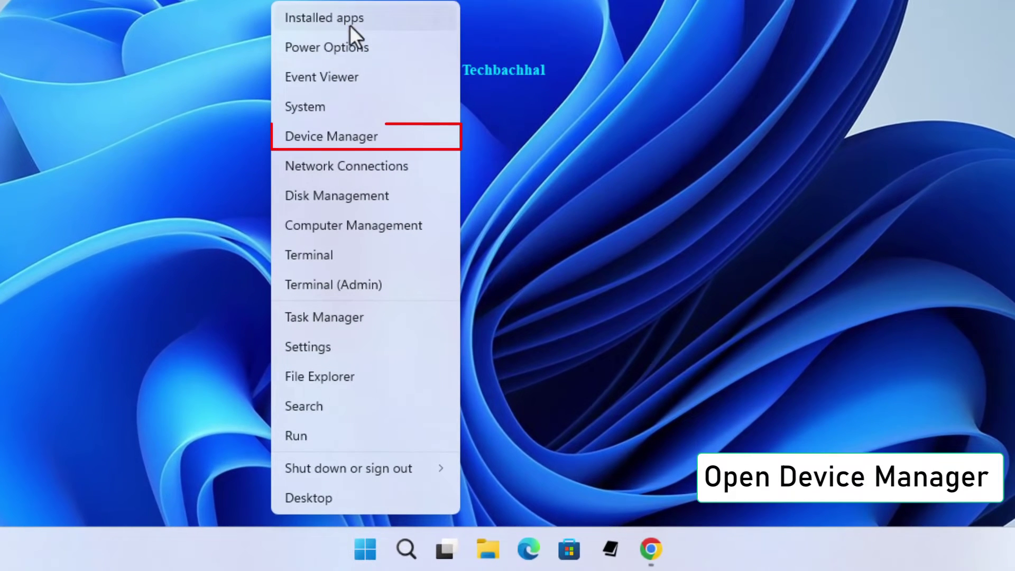
{"action": "left_click", "coordinate": [349, 137]}
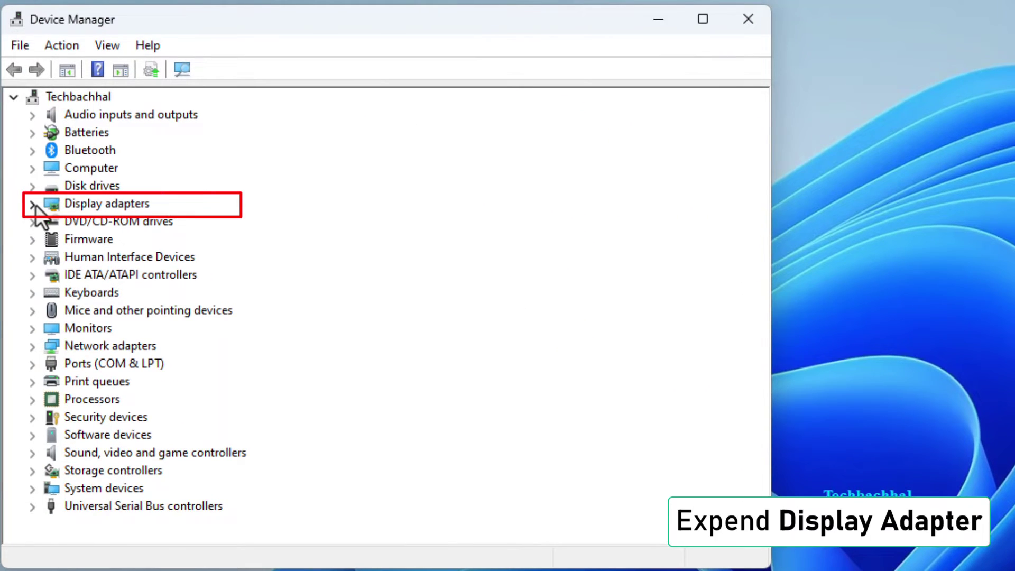
Step: Update the VMware SVGA 3D driver via automatic search; the best driver is already installed
{"action": "left_click", "coordinate": [33, 203]}
{"action": "left_click", "coordinate": [145, 221]}
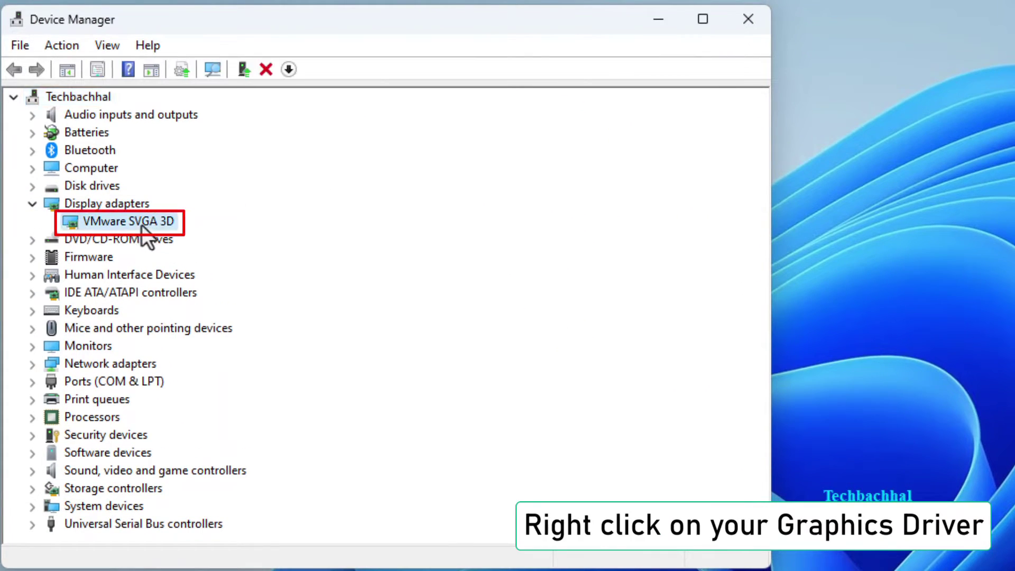
{"action": "right_click", "coordinate": [144, 226]}
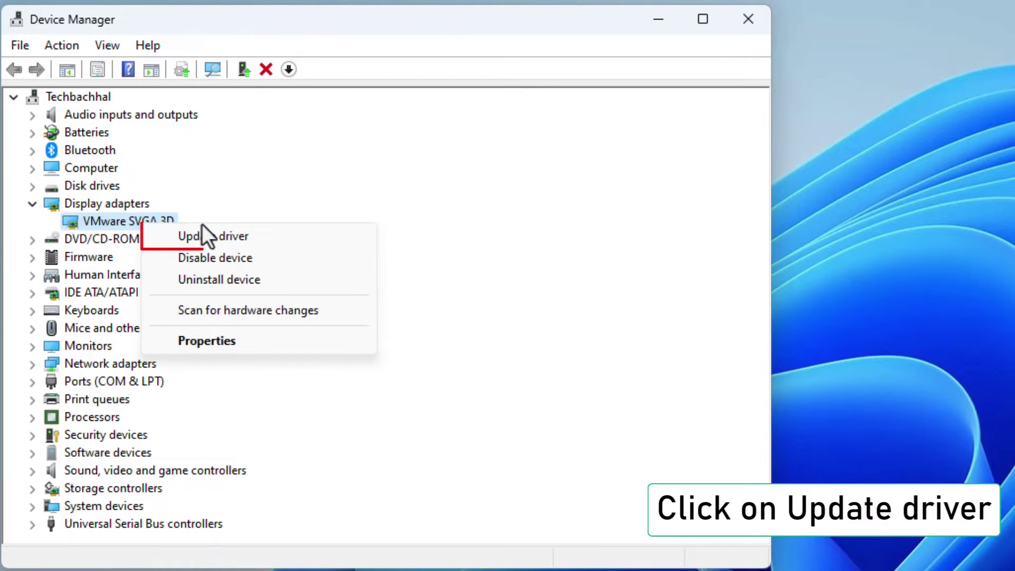
{"action": "left_click", "coordinate": [211, 236]}
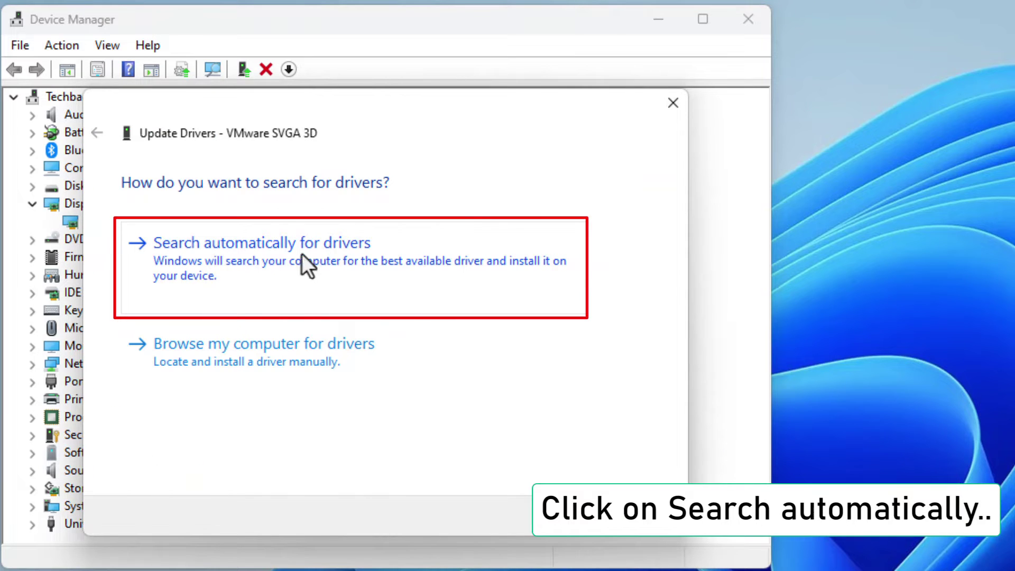
{"action": "left_click", "coordinate": [294, 248]}
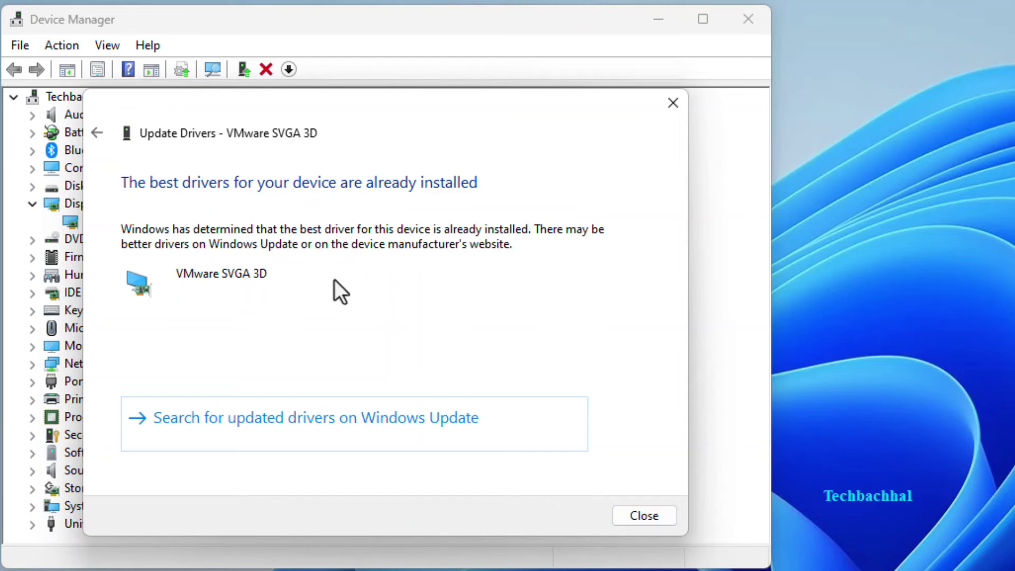
{"action": "left_click", "coordinate": [651, 515]}
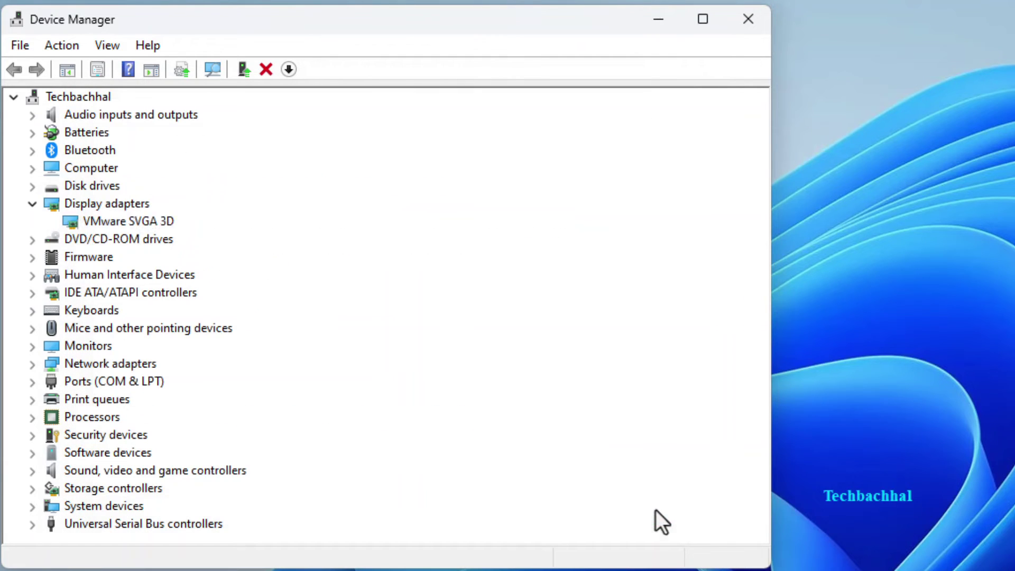
Step: Uninstall the VMware SVGA 3D device, choosing to also remove its driver
{"action": "right_click", "coordinate": [145, 217]}
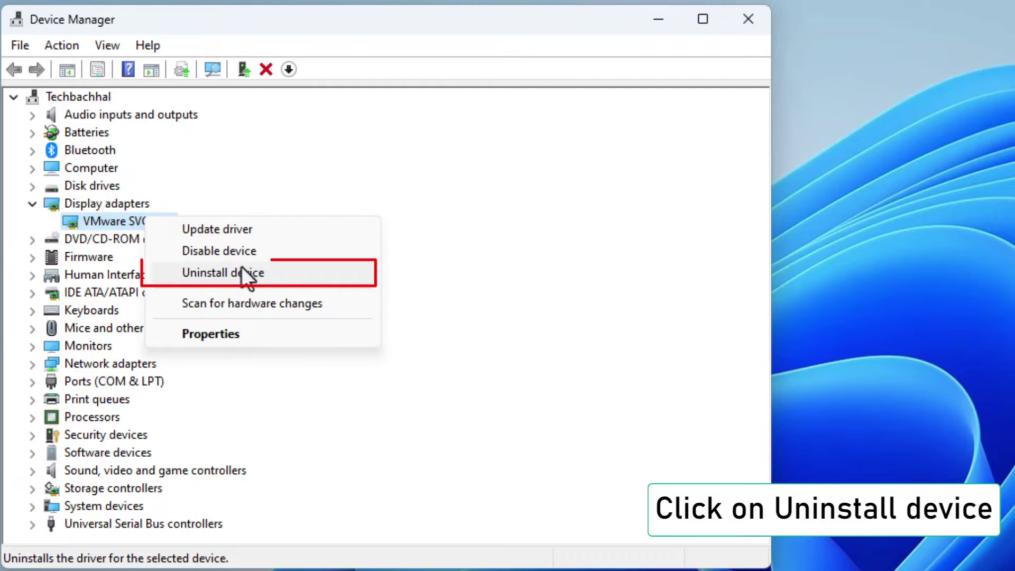
{"action": "left_click", "coordinate": [222, 274]}
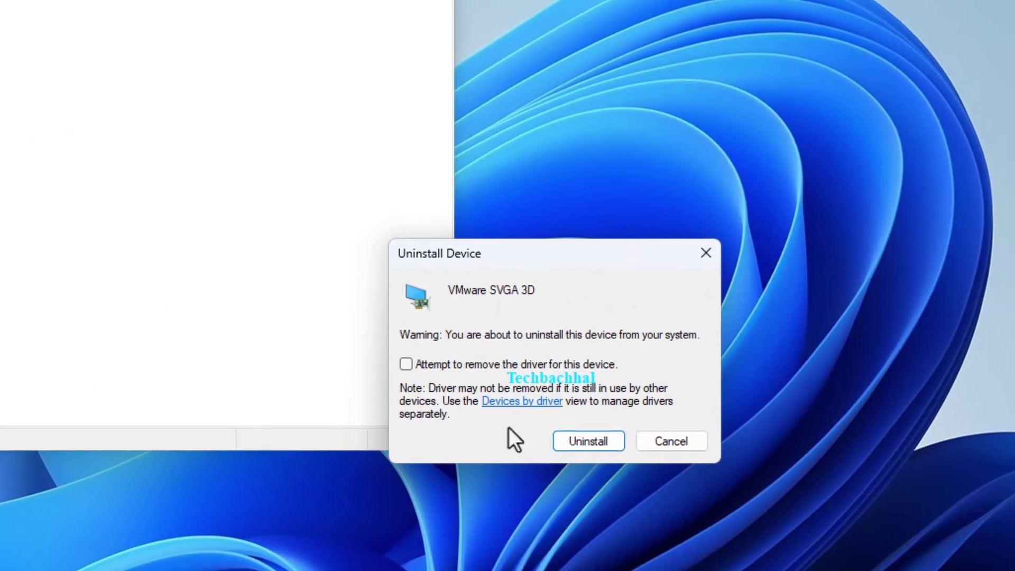
{"action": "left_click", "coordinate": [398, 361]}
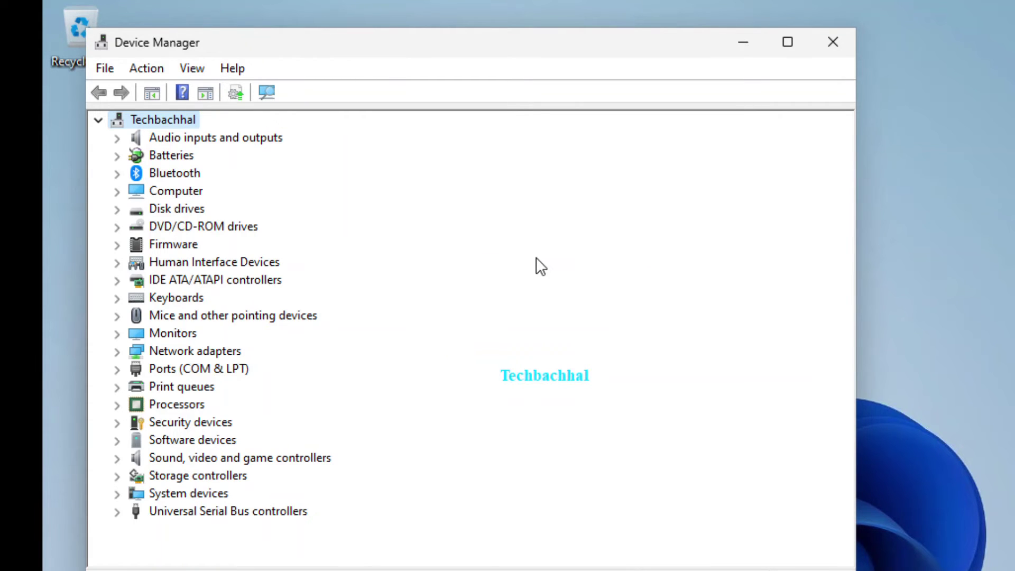
Step: Close the Device Manager window and dismiss the Win+X menu, returning to the desktop
{"action": "left_click", "coordinate": [833, 43]}
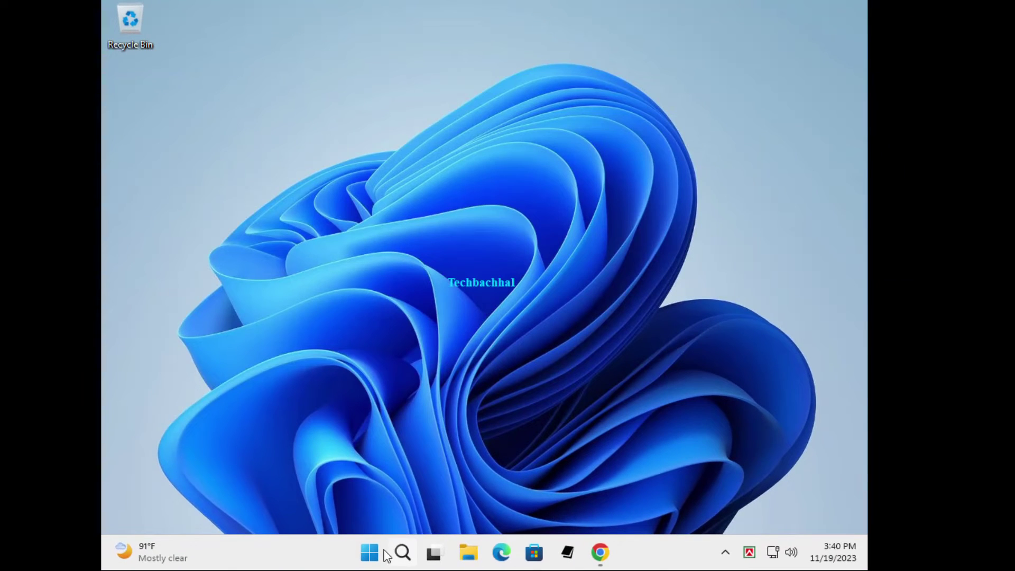
{"action": "right_click", "coordinate": [369, 553]}
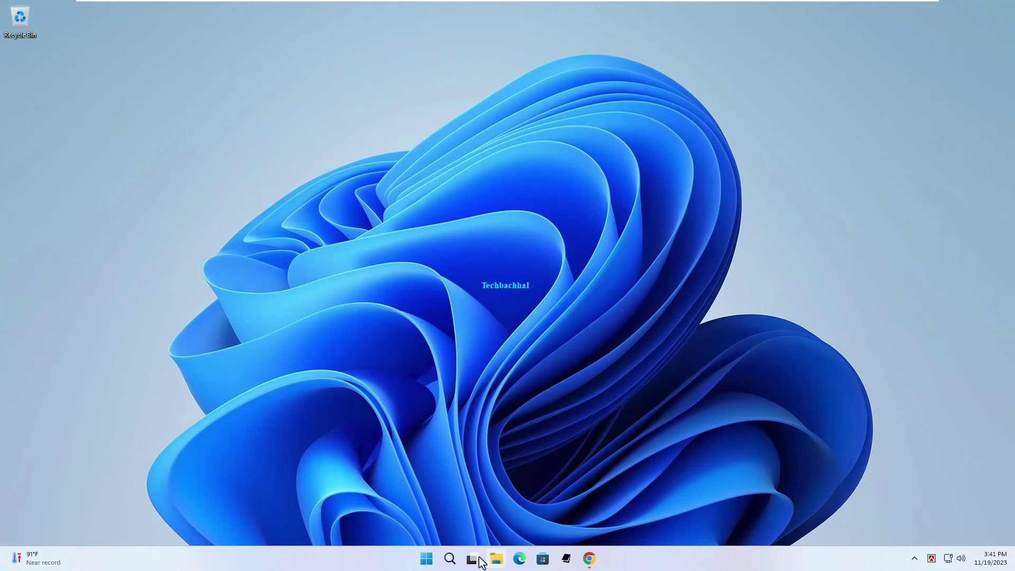
Step: Search for 'security and maintenance' and launch the Best match result
{"action": "left_click", "coordinate": [450, 559]}
{"action": "type", "text": "sec"}
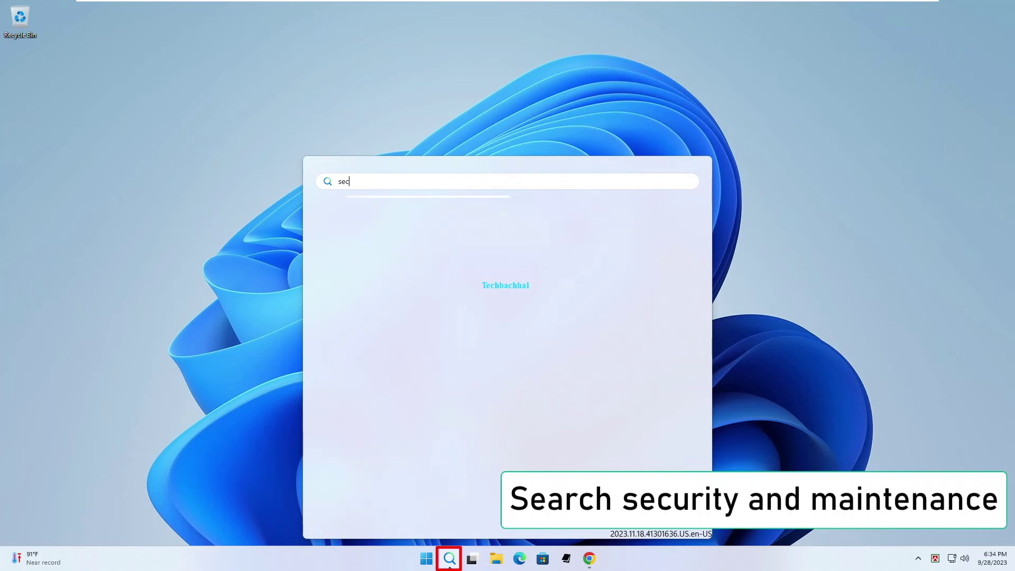
{"action": "type", "text": "urity and Maintenance"}
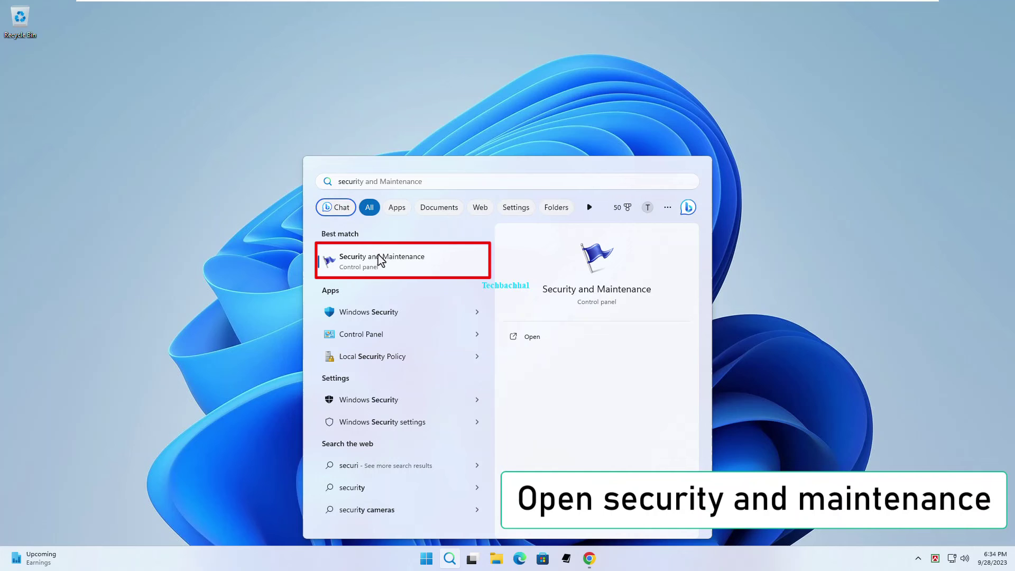
{"action": "left_click", "coordinate": [380, 260]}
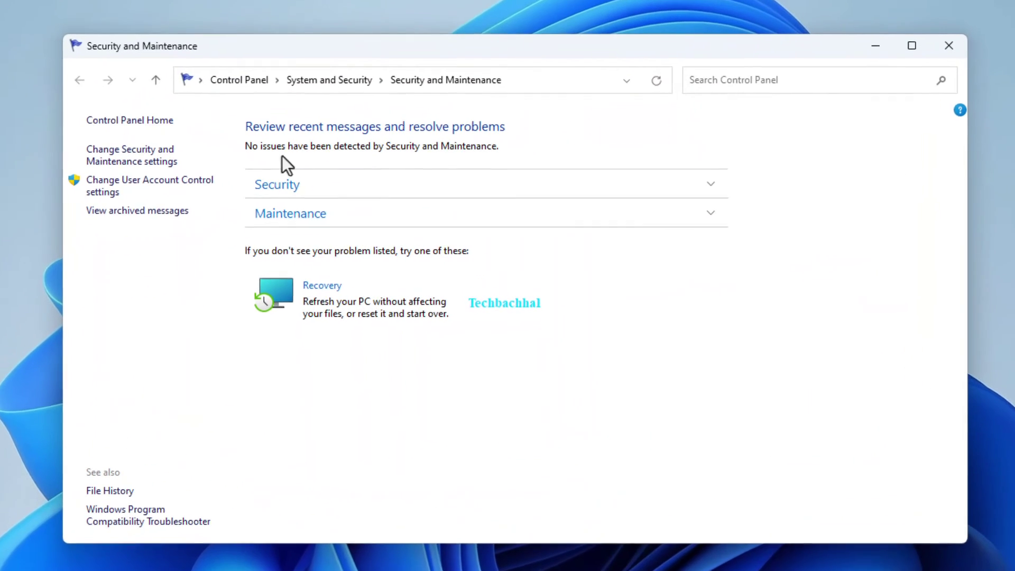
Step: Expand the Security and Maintenance sections, confirm no issues are reported, then close the window
{"action": "left_click", "coordinate": [358, 187]}
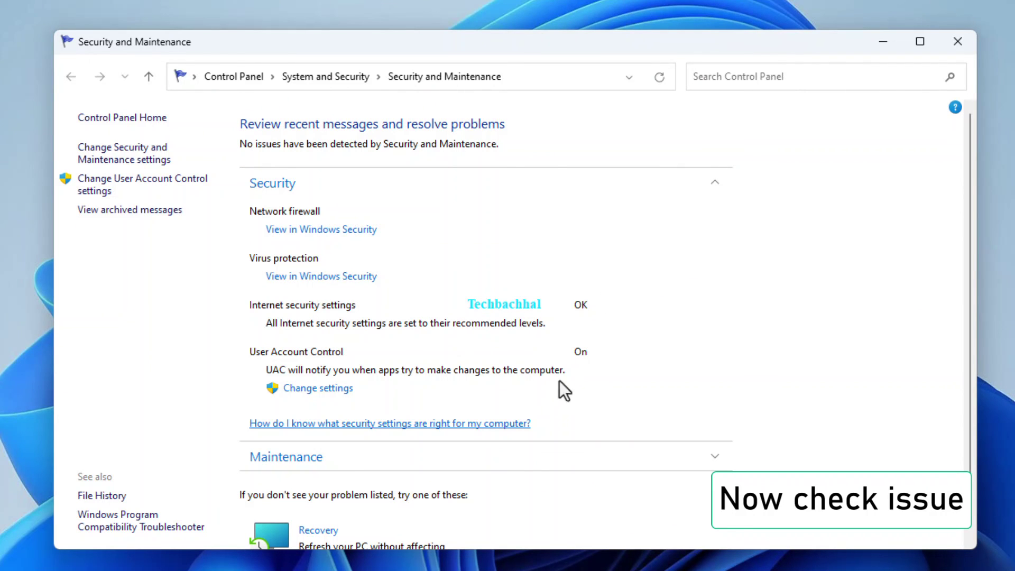
{"action": "left_click", "coordinate": [356, 464]}
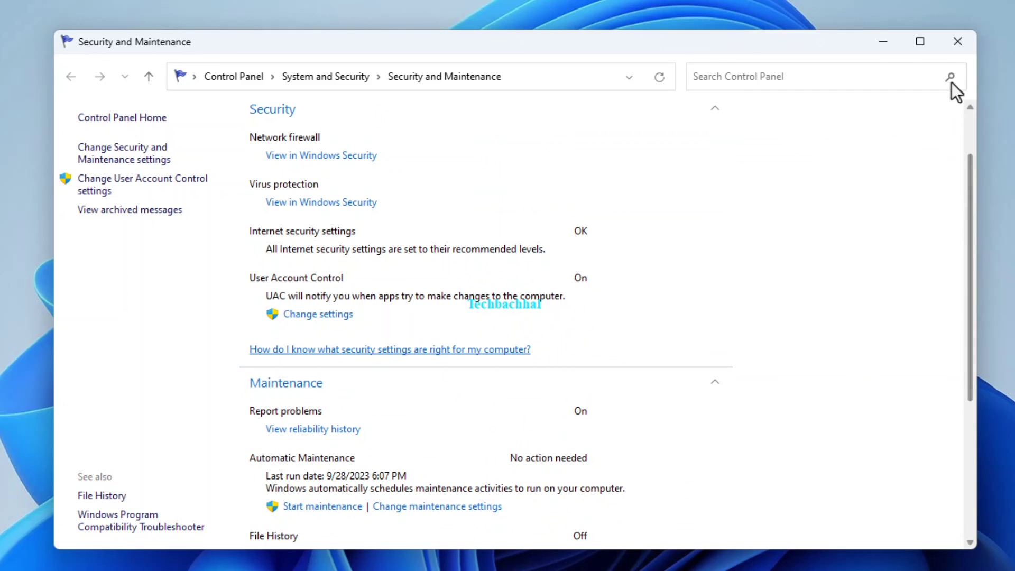
{"action": "left_click", "coordinate": [958, 42]}
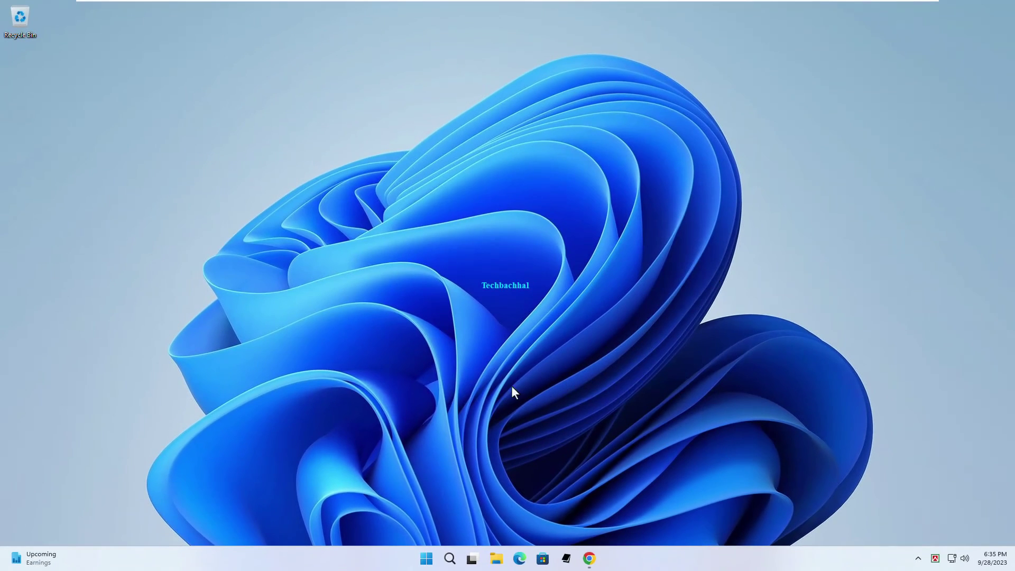